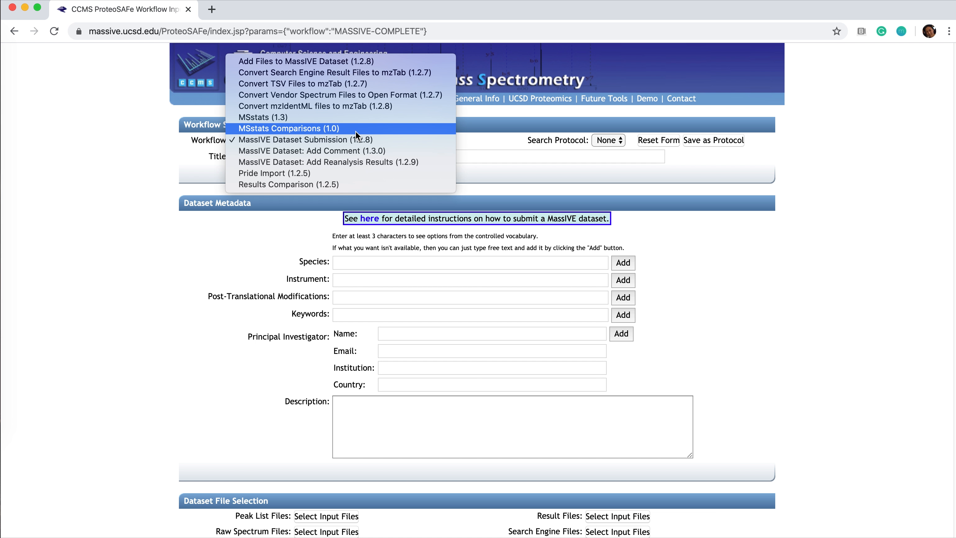
Step: Choose the MSstats Comparisons (1.0) workflow and title it "Comparison-skyline-maxquant-progenesis-default MSstats"
{"action": "left_click", "coordinate": [356, 131]}
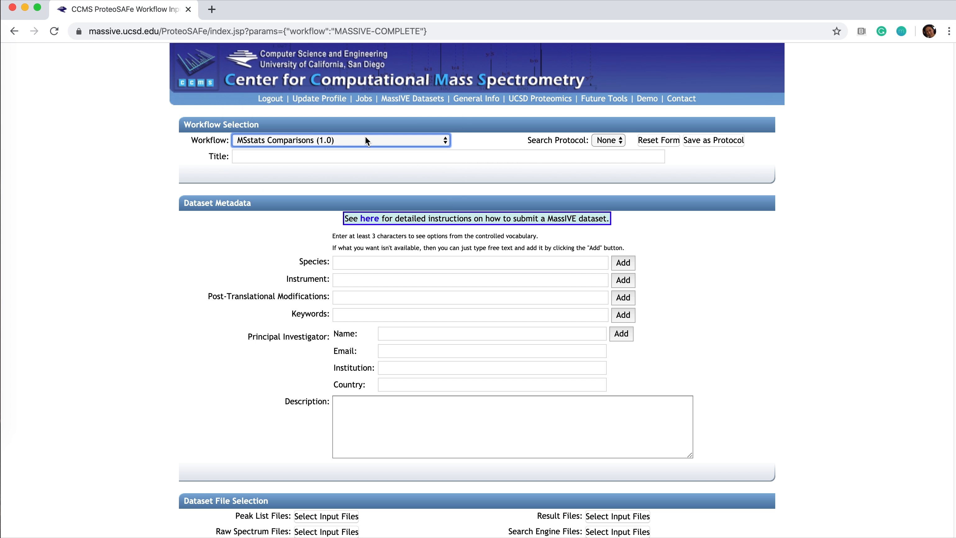
{"action": "left_click", "coordinate": [366, 156]}
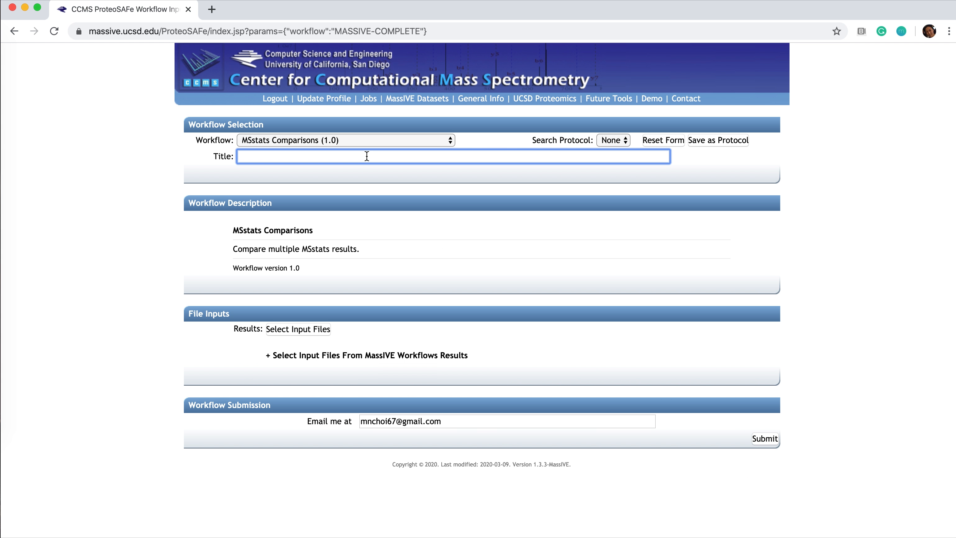
{"action": "key", "text": "super+v"}
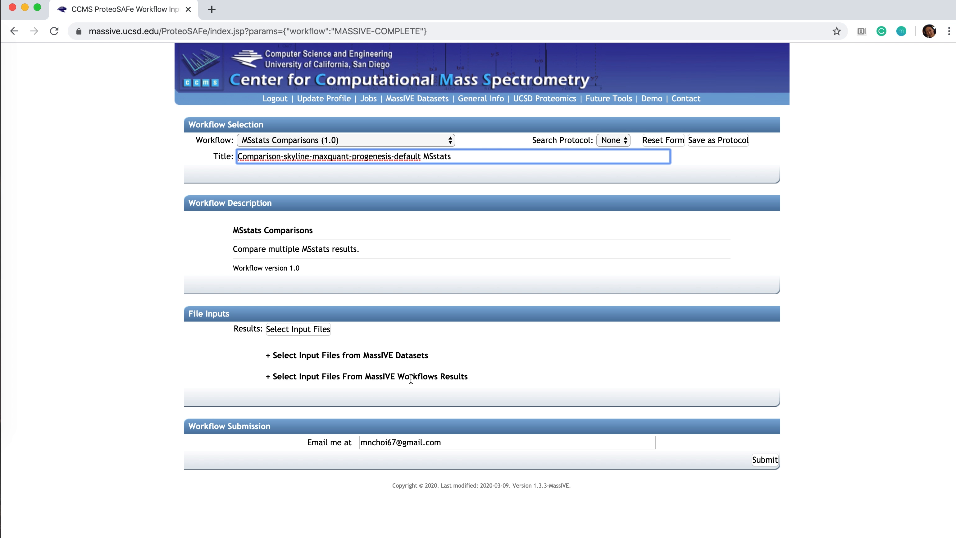
Step: Expand the MassIVE dataset input list and filter it by dataset number 79843
{"action": "left_click", "coordinate": [269, 357]}
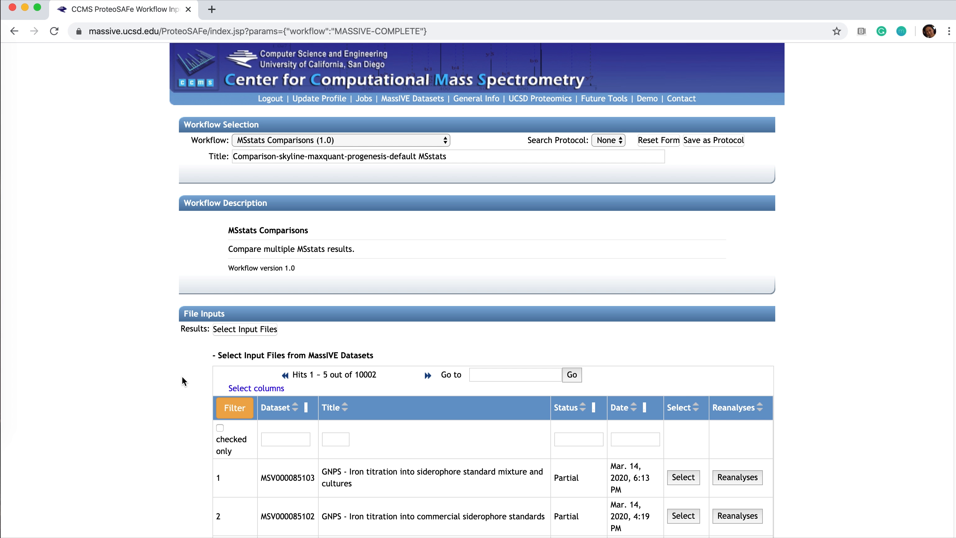
{"action": "scroll", "coordinate": [182, 376], "scroll_direction": "down", "scroll_amount": 5}
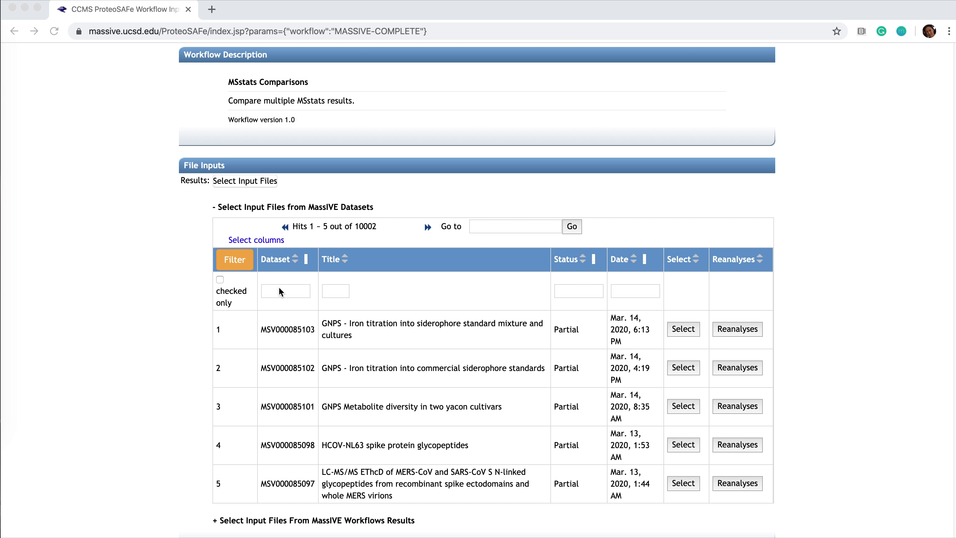
{"action": "left_click", "coordinate": [280, 290]}
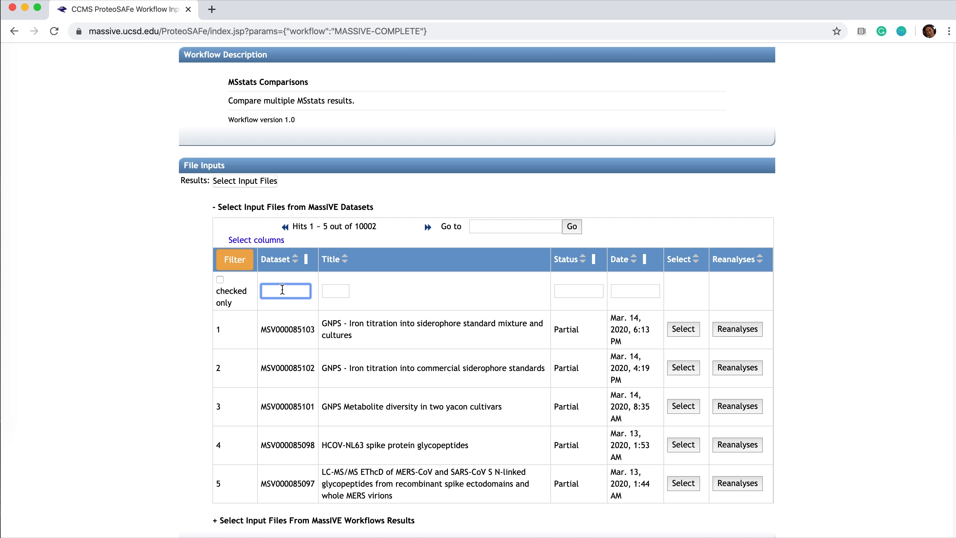
{"action": "type", "text": "79843"}
{"action": "left_click", "coordinate": [245, 263]}
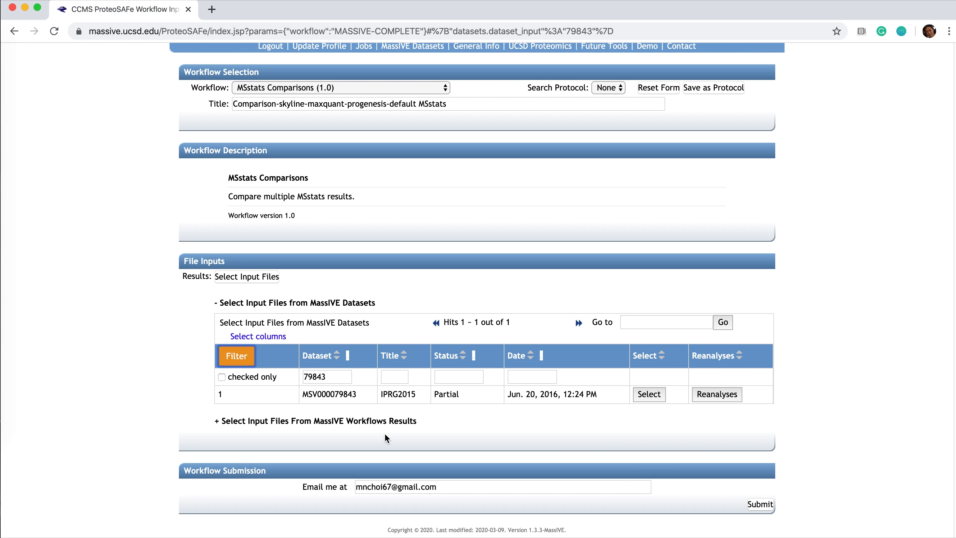
Step: Open the files of the MassIVE.Quant-Reanalysis-Skyline reanalysis of dataset MSV000079843
{"action": "left_click", "coordinate": [724, 398]}
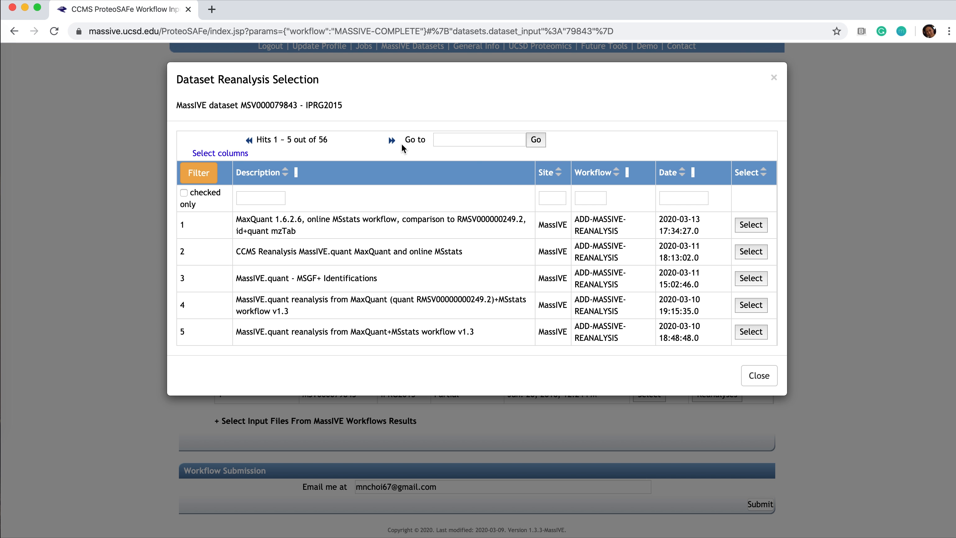
{"action": "left_click", "coordinate": [392, 141]}
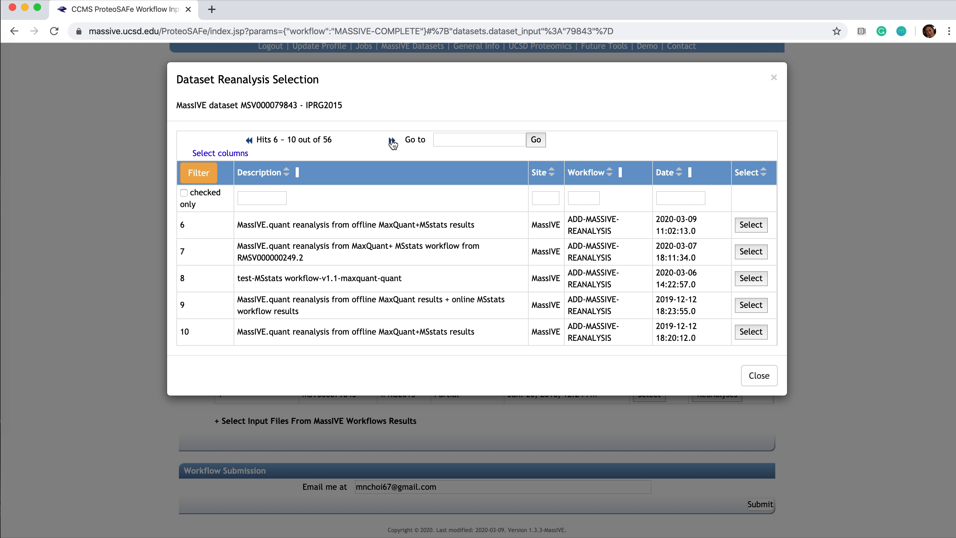
{"action": "left_click", "coordinate": [392, 140]}
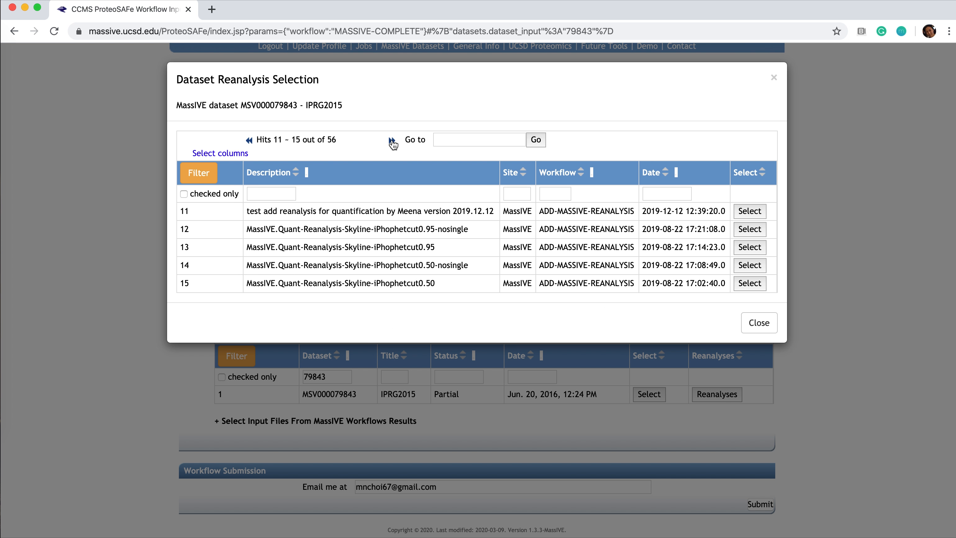
{"action": "left_click", "coordinate": [392, 140]}
{"action": "left_click", "coordinate": [392, 140]}
{"action": "left_click", "coordinate": [392, 140]}
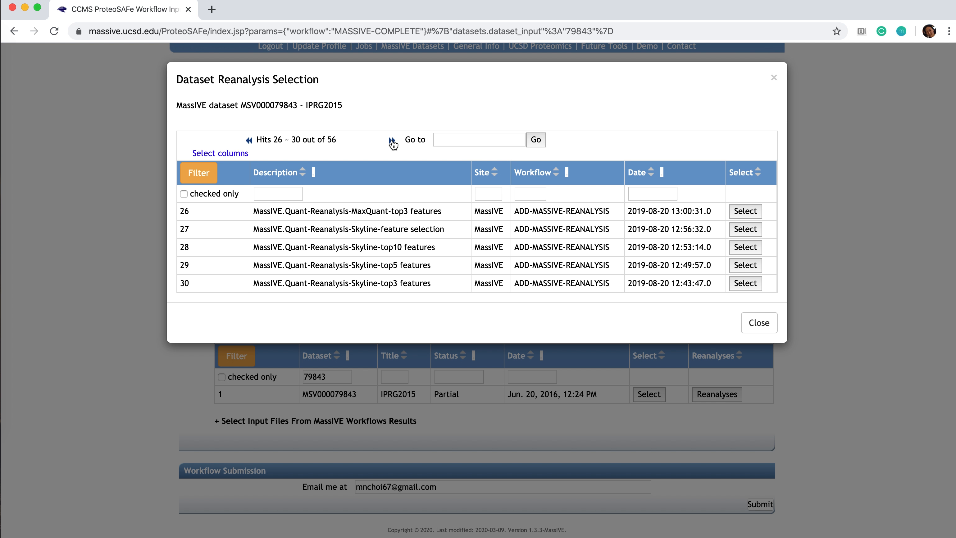
{"action": "left_click", "coordinate": [392, 140]}
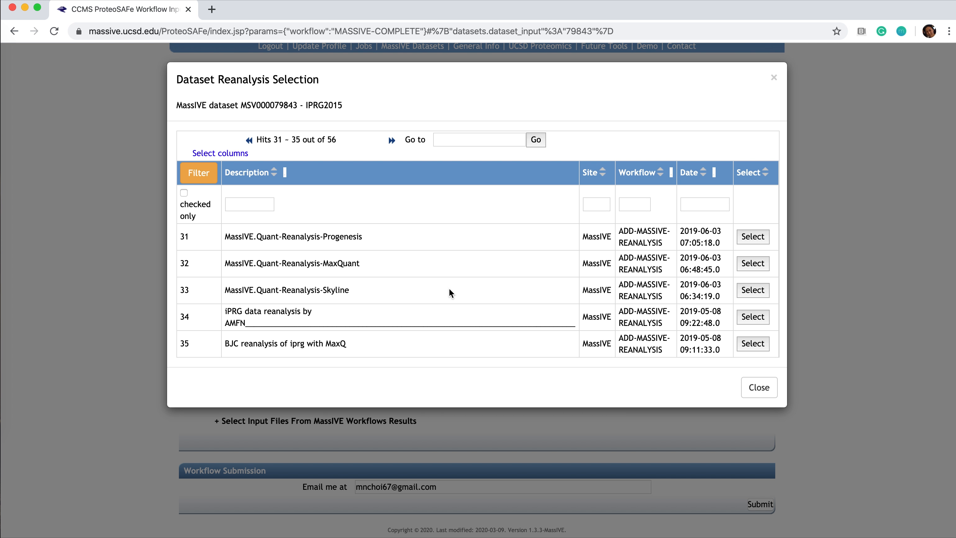
{"action": "left_click", "coordinate": [752, 290]}
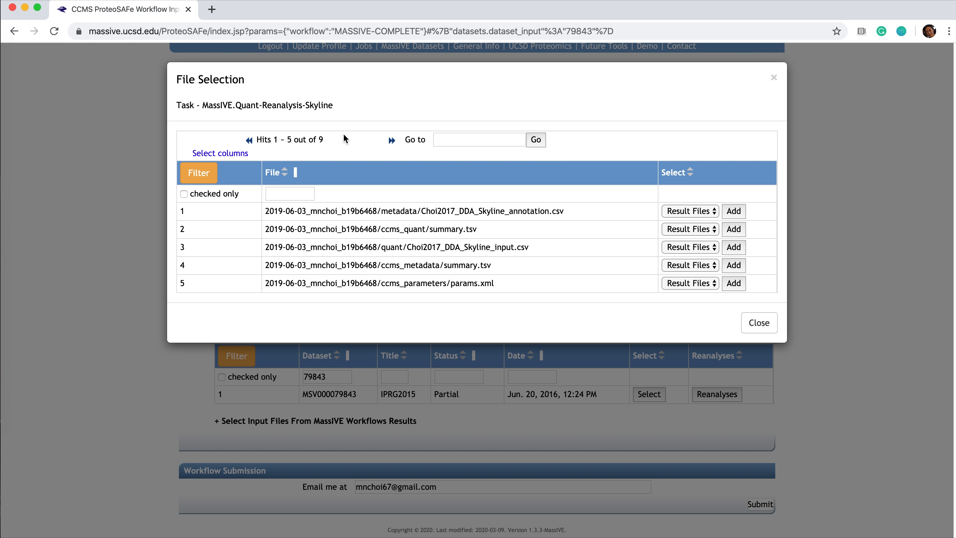
Step: Add Choi2017_DDA_Skyline_testResult_byMSstats.csv as a result file and close the file selection
{"action": "left_click", "coordinate": [391, 140]}
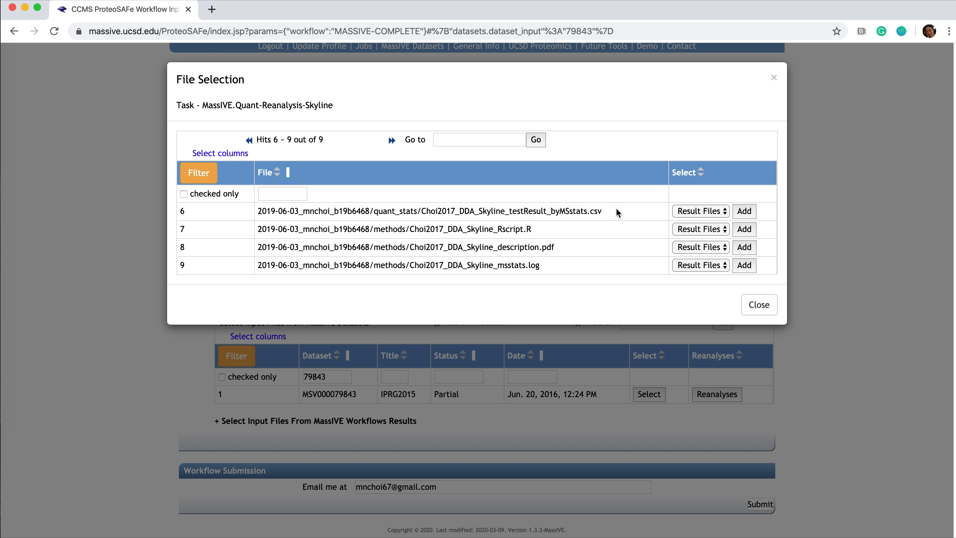
{"action": "left_click", "coordinate": [726, 211]}
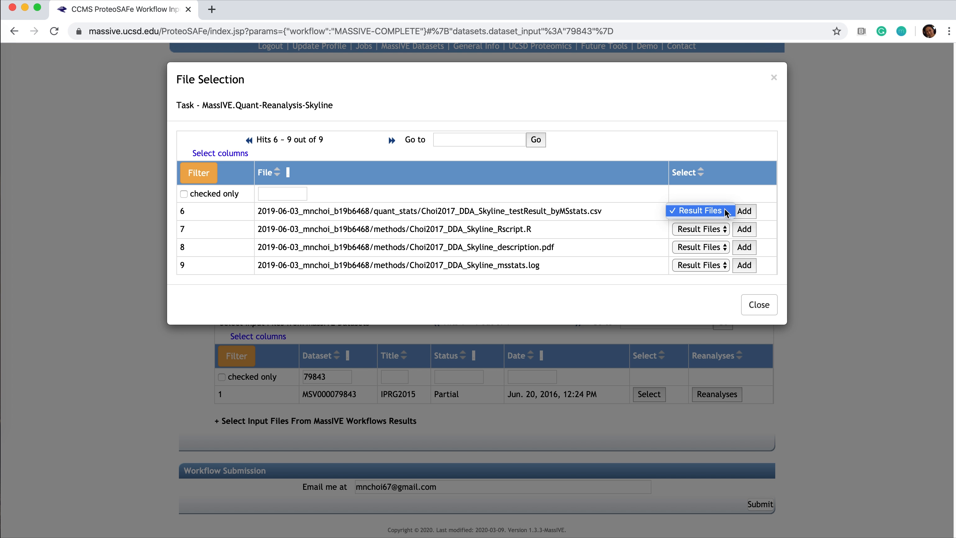
{"action": "left_click", "coordinate": [716, 211]}
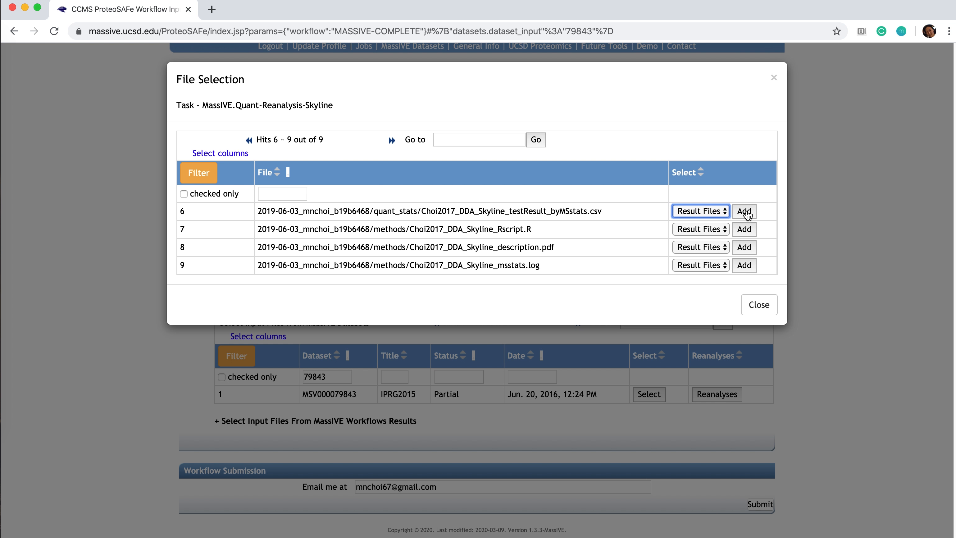
{"action": "left_click", "coordinate": [746, 212]}
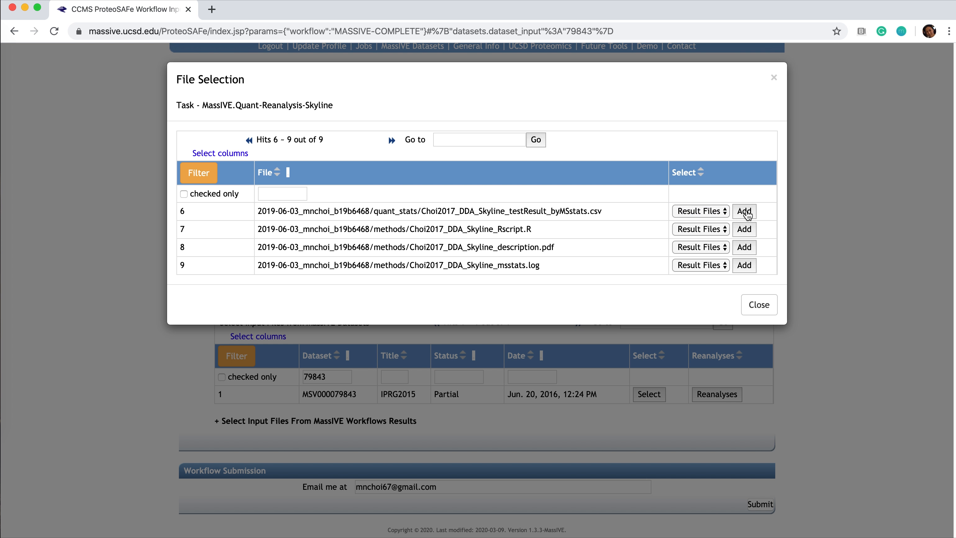
{"action": "left_click", "coordinate": [760, 304]}
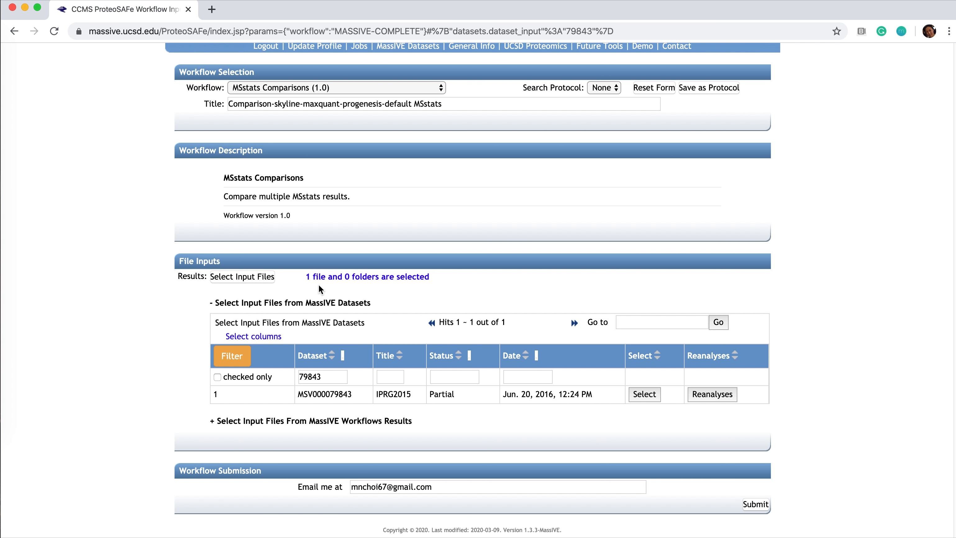
Step: Add Choi2017_DDA_MaxQuant_testResult_byMSstats.csv from the dataset's MassIVE.Quant-Reanalysis-MaxQuant reanalysis as a result file
{"action": "left_click", "coordinate": [726, 394]}
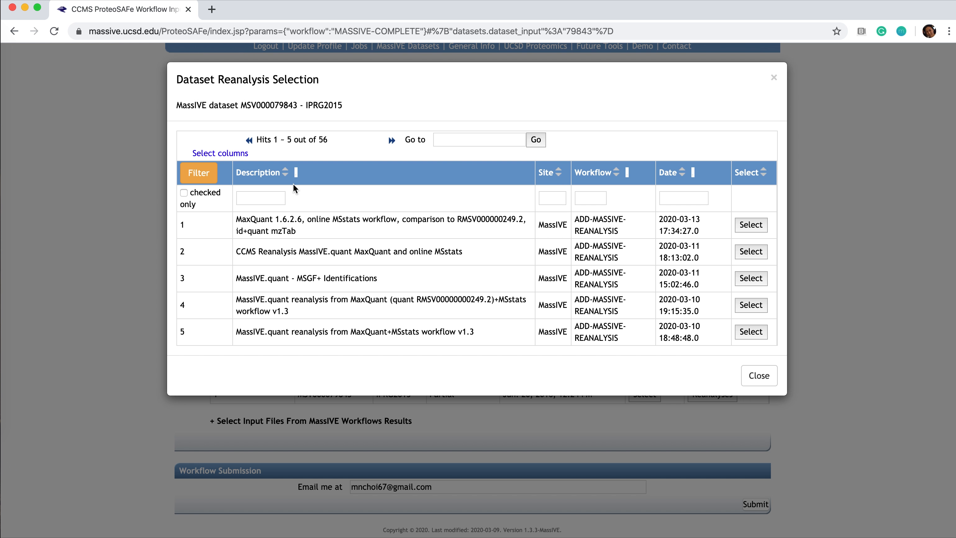
{"action": "left_click", "coordinate": [391, 140]}
{"action": "left_click", "coordinate": [392, 141]}
{"action": "left_click", "coordinate": [751, 252]}
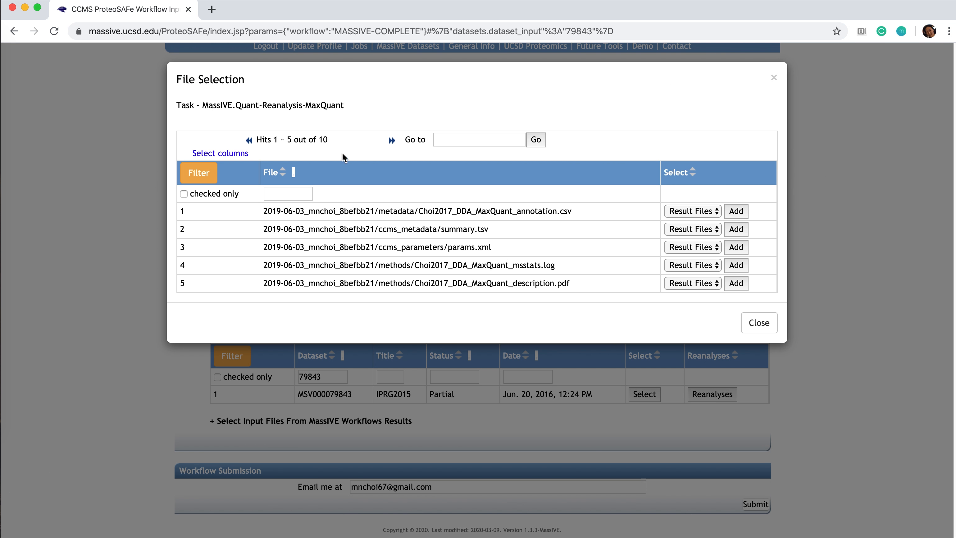
{"action": "left_click", "coordinate": [391, 141]}
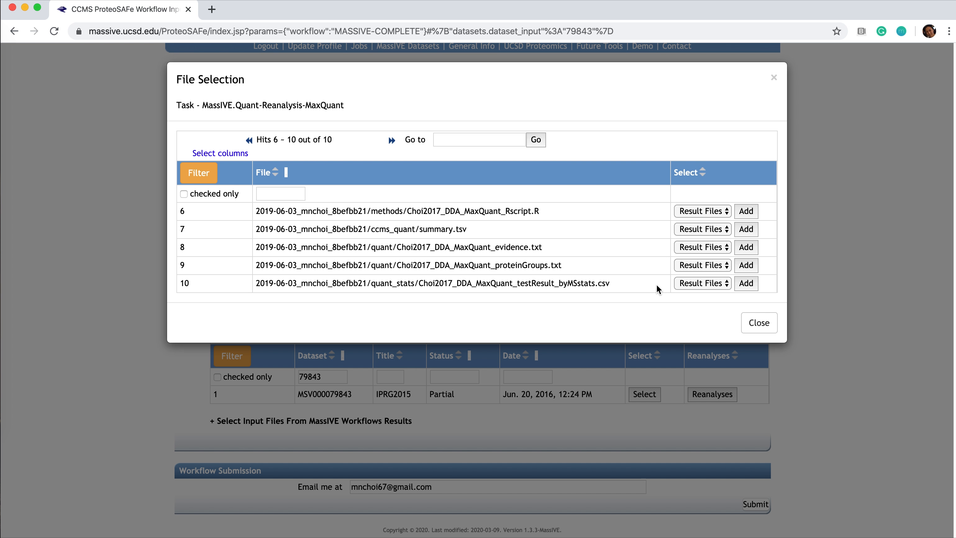
{"action": "left_click", "coordinate": [746, 284]}
{"action": "left_click", "coordinate": [756, 324]}
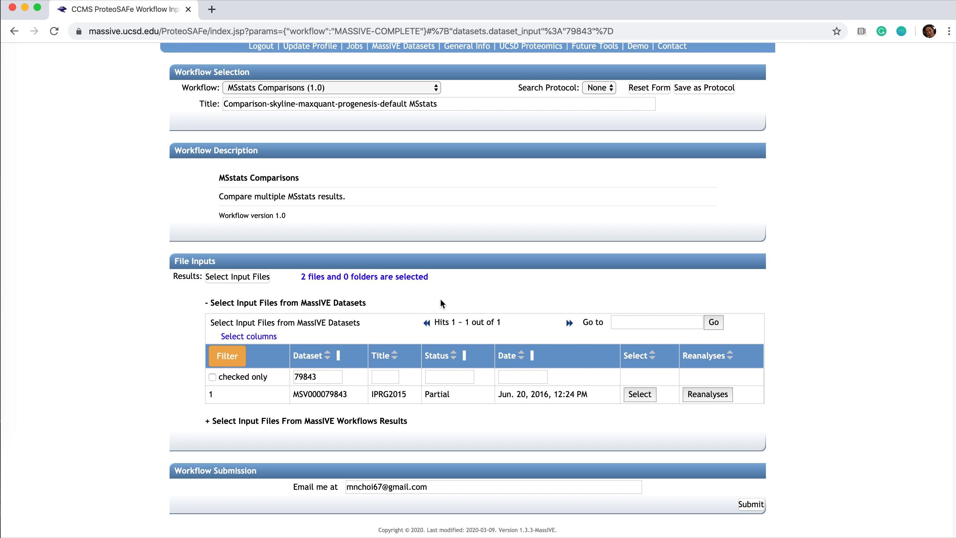
Step: Add Choi2017_DDA_Progenesis_testResult_byMSstats.csv from the dataset's MassIVE.Quant-Reanalysis-Progenesis reanalysis as a result file
{"action": "left_click", "coordinate": [724, 396]}
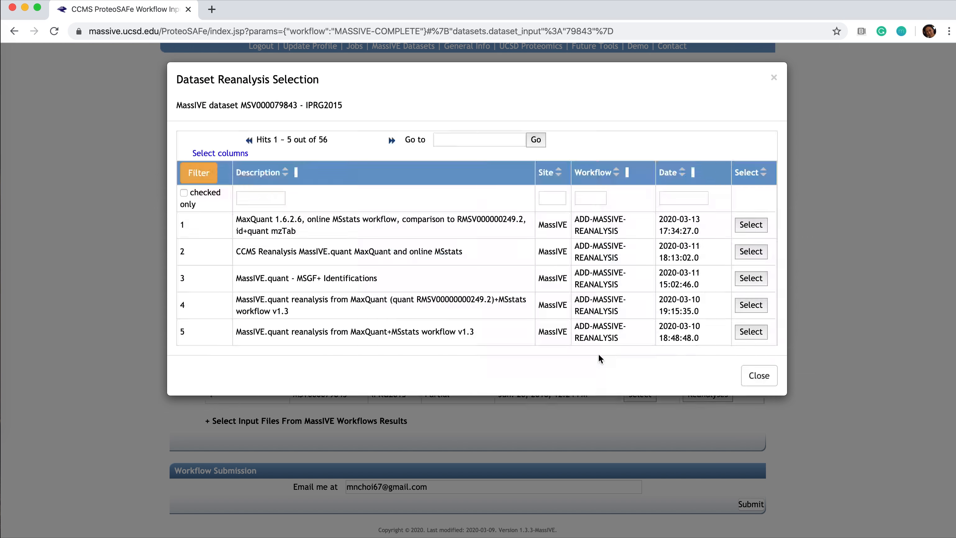
{"action": "left_click", "coordinate": [392, 141]}
{"action": "left_click", "coordinate": [392, 141]}
{"action": "left_click", "coordinate": [391, 140]}
{"action": "left_click", "coordinate": [392, 141]}
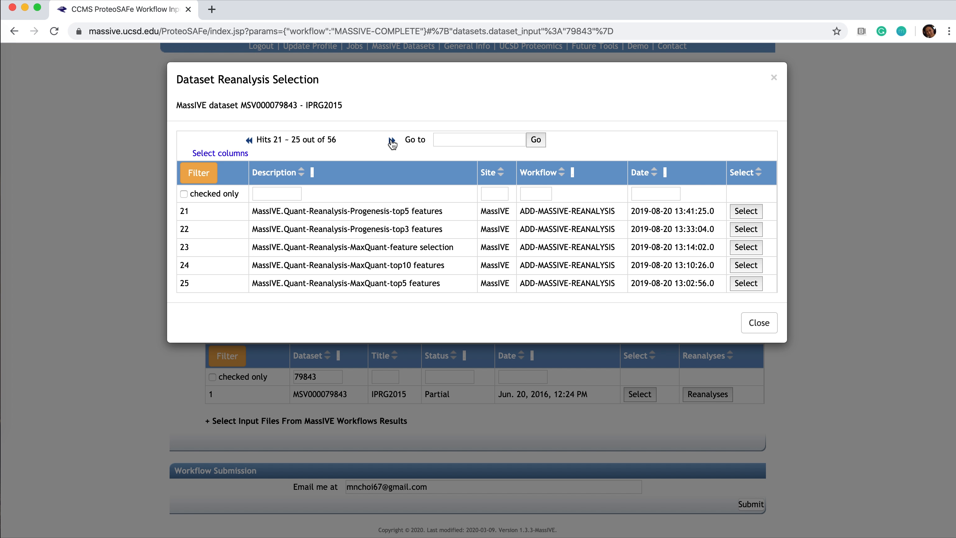
{"action": "left_click", "coordinate": [392, 140]}
{"action": "left_click", "coordinate": [392, 141]}
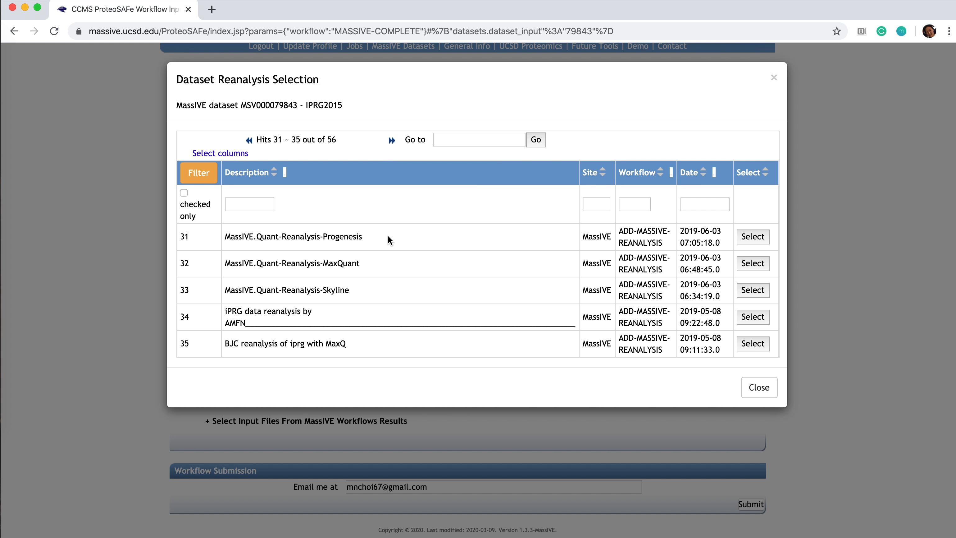
{"action": "left_click", "coordinate": [753, 237]}
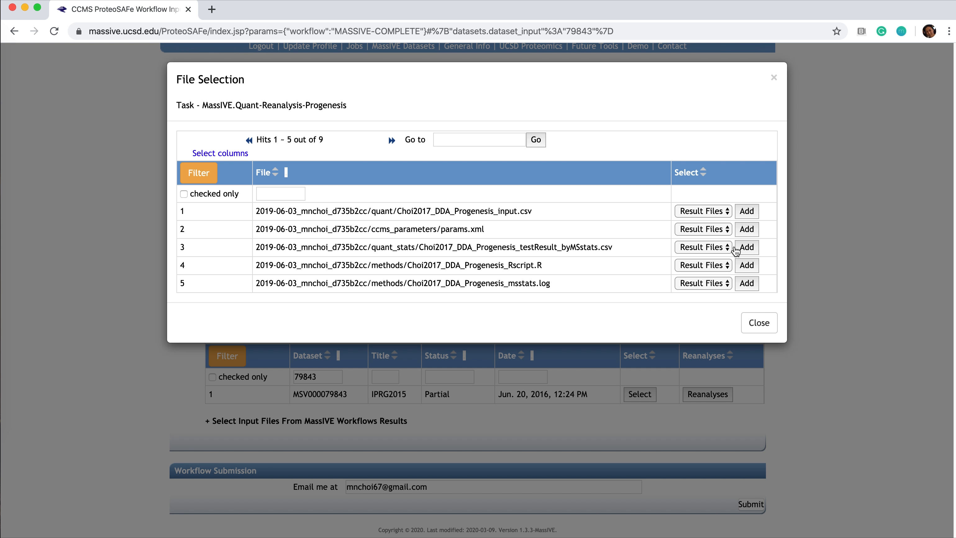
{"action": "left_click", "coordinate": [747, 249]}
{"action": "left_click", "coordinate": [760, 324]}
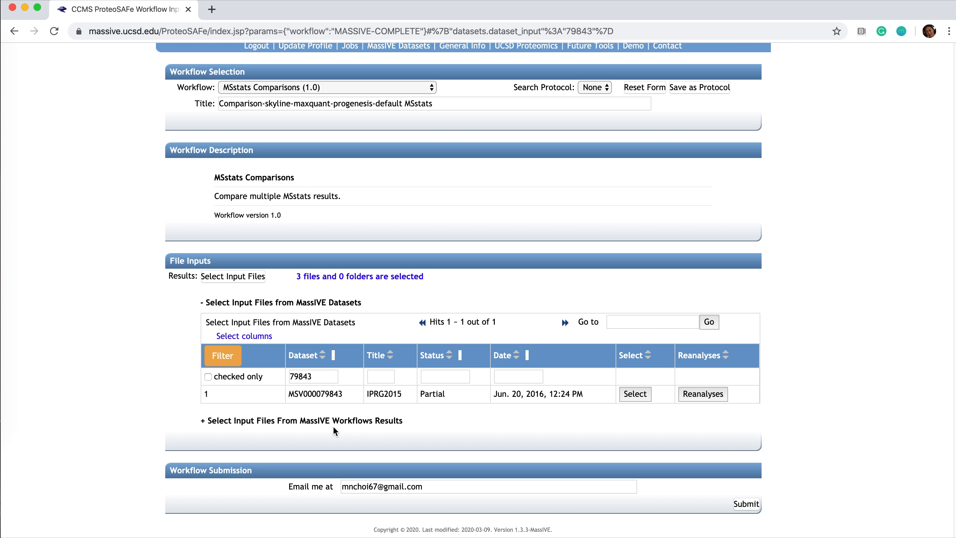
Step: Look over the MassIVE workflow results offered as input files, and collapse the list again
{"action": "left_click", "coordinate": [204, 421]}
{"action": "scroll", "coordinate": [376, 410], "scroll_direction": "down", "scroll_amount": 4}
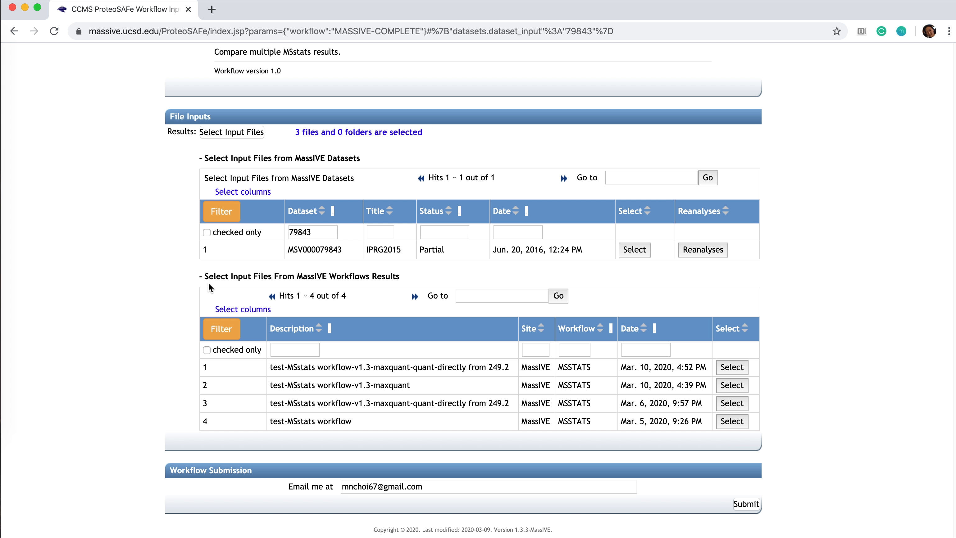
{"action": "left_click", "coordinate": [202, 276]}
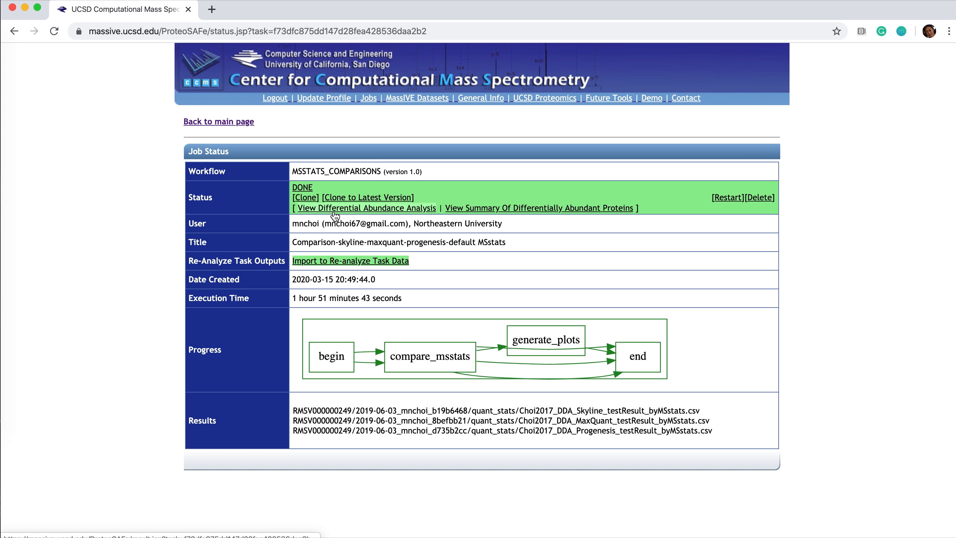
Step: View the Venn diagrams for C4-C3 and C3-C2 in the summary of differentially abundant proteins, and return to the job status page
{"action": "left_click", "coordinate": [496, 210]}
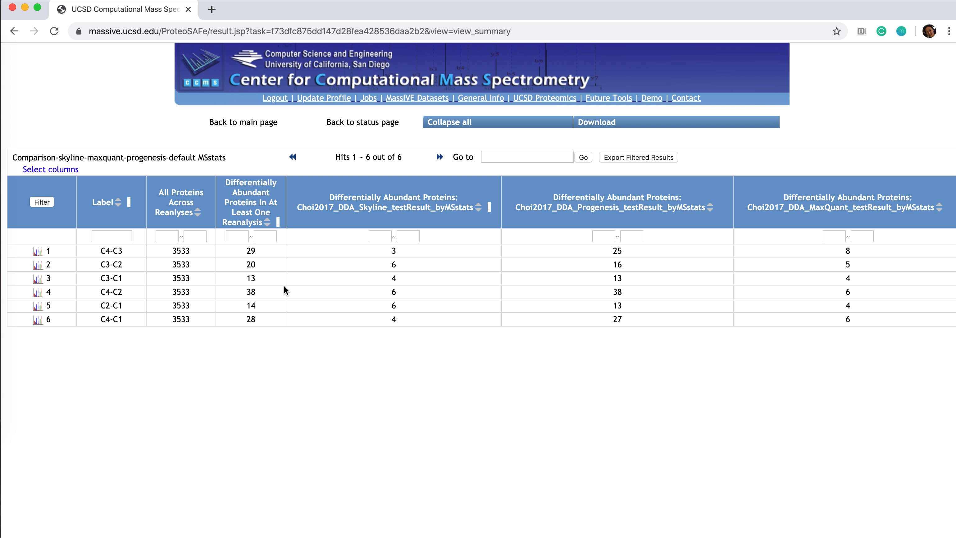
{"action": "left_click", "coordinate": [40, 252]}
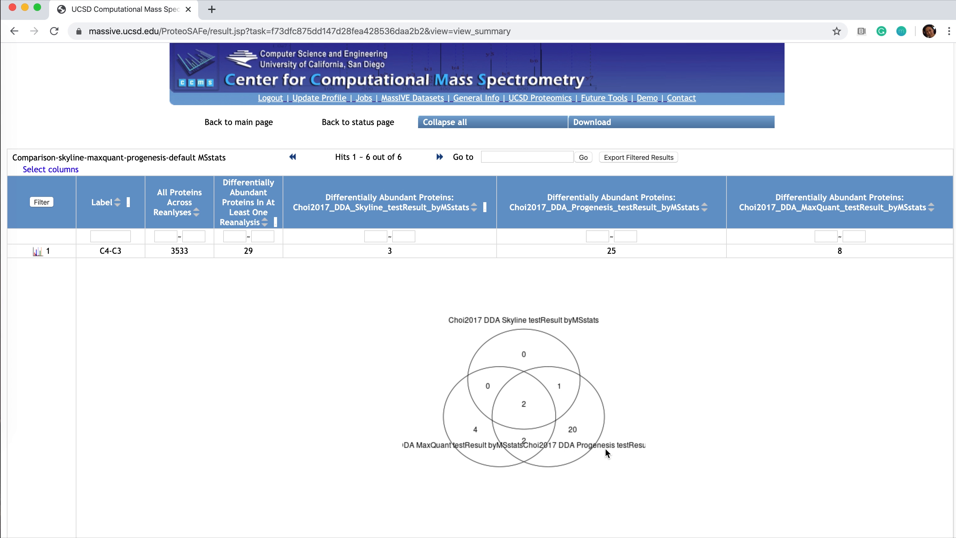
{"action": "scroll", "coordinate": [707, 435], "scroll_direction": "down", "scroll_amount": 5}
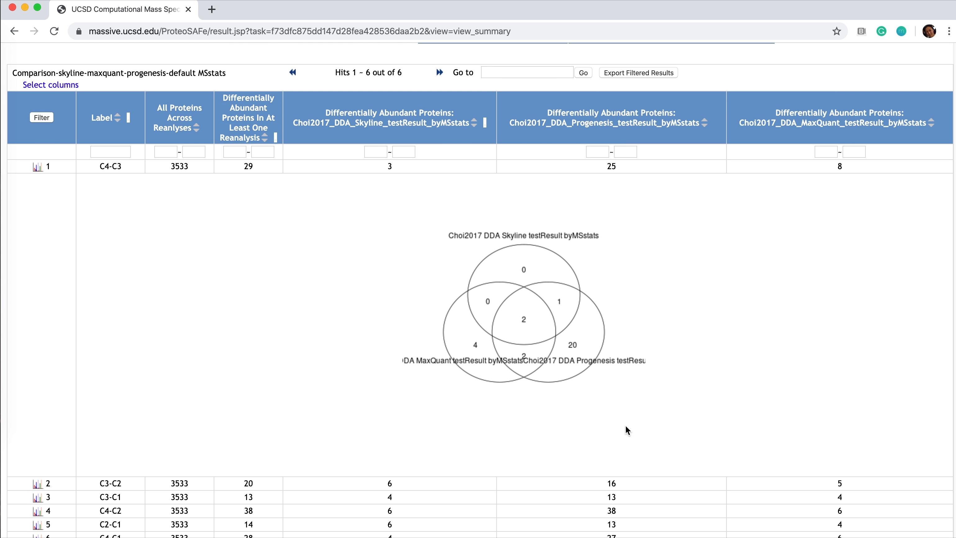
{"action": "left_click", "coordinate": [37, 169]}
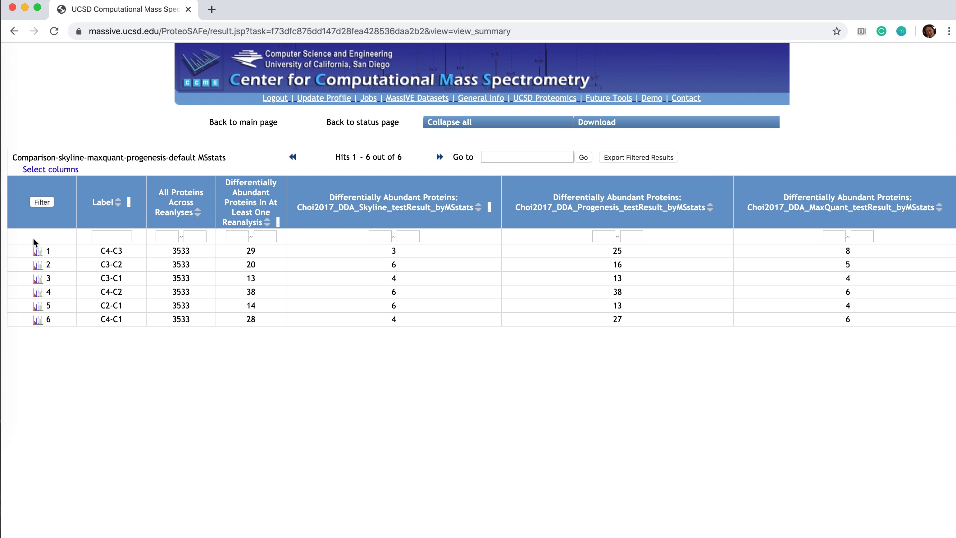
{"action": "left_click", "coordinate": [37, 270]}
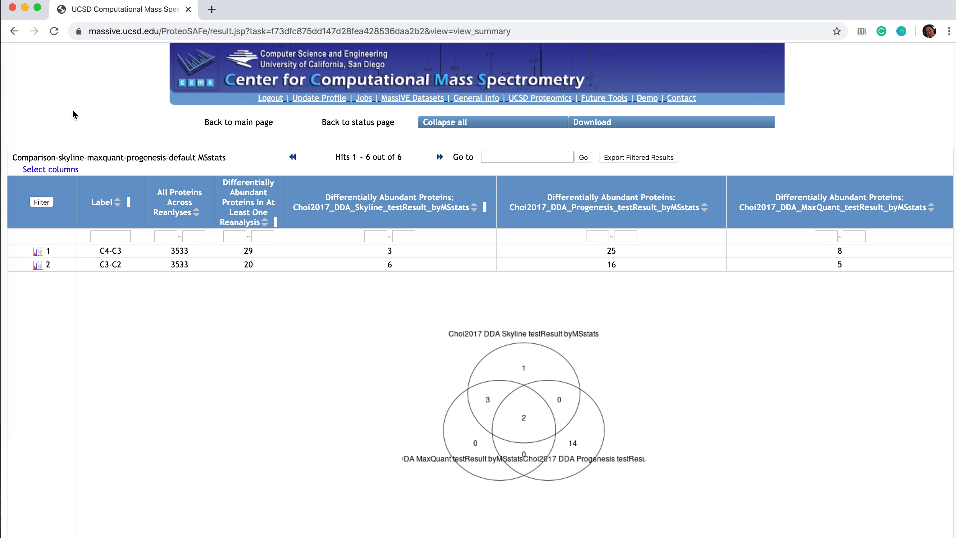
{"action": "left_click", "coordinate": [354, 130]}
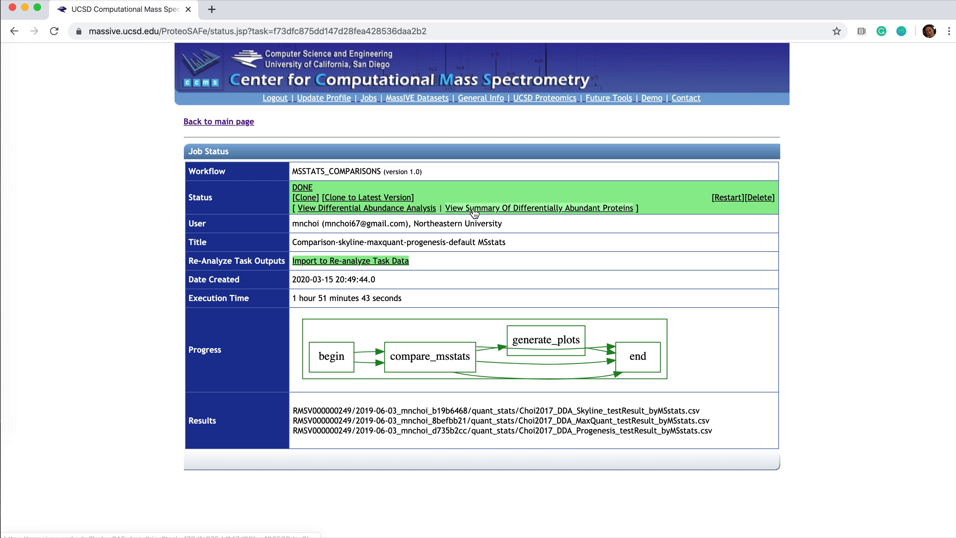
Step: Open the differential abundance analysis, compare the Skyline, Progenesis and MaxQuant result columns, and display the fold-change plot for Q03063 in C4-C2
{"action": "left_click", "coordinate": [379, 209]}
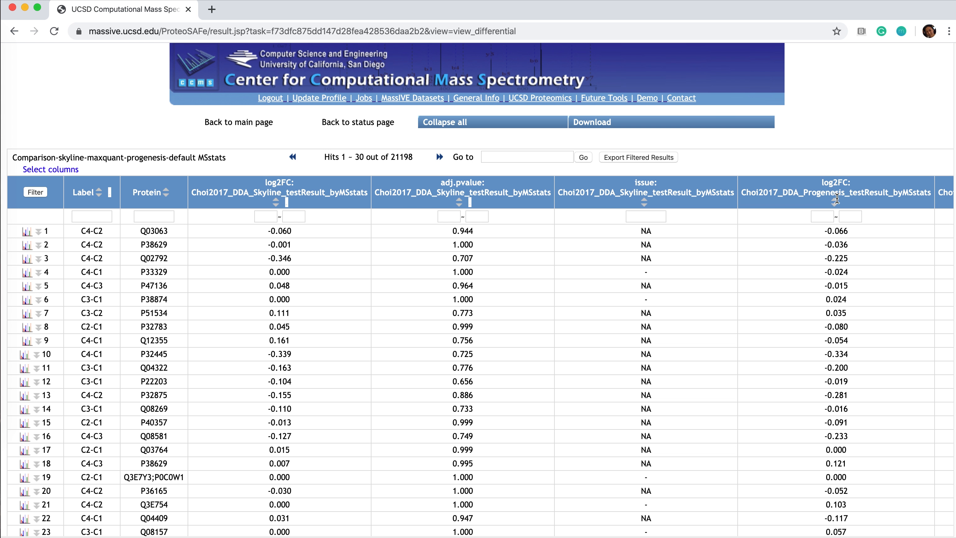
{"action": "double_click", "coordinate": [454, 505]}
{"action": "scroll", "coordinate": [478, 290], "scroll_direction": "right", "scroll_amount": 10}
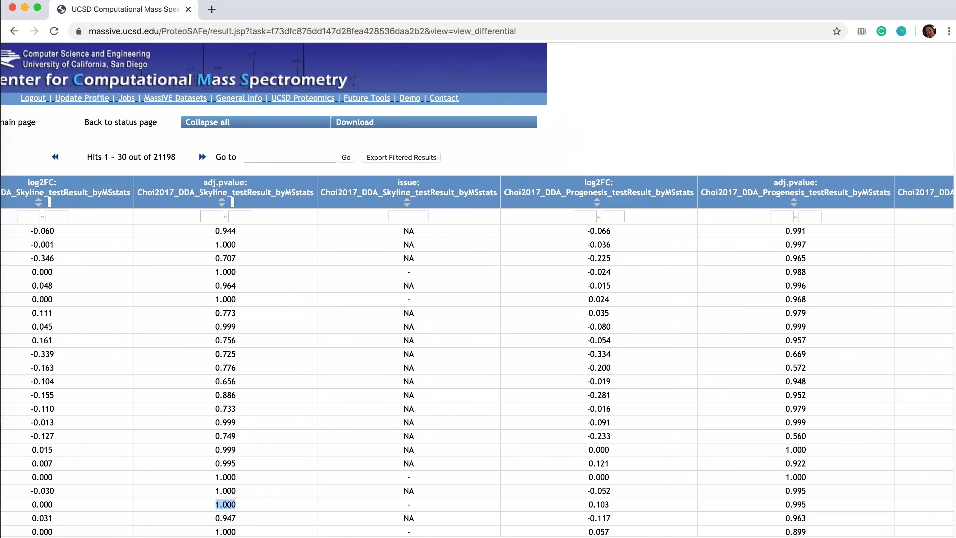
{"action": "scroll", "coordinate": [477, 358], "scroll_direction": "right", "scroll_amount": 8}
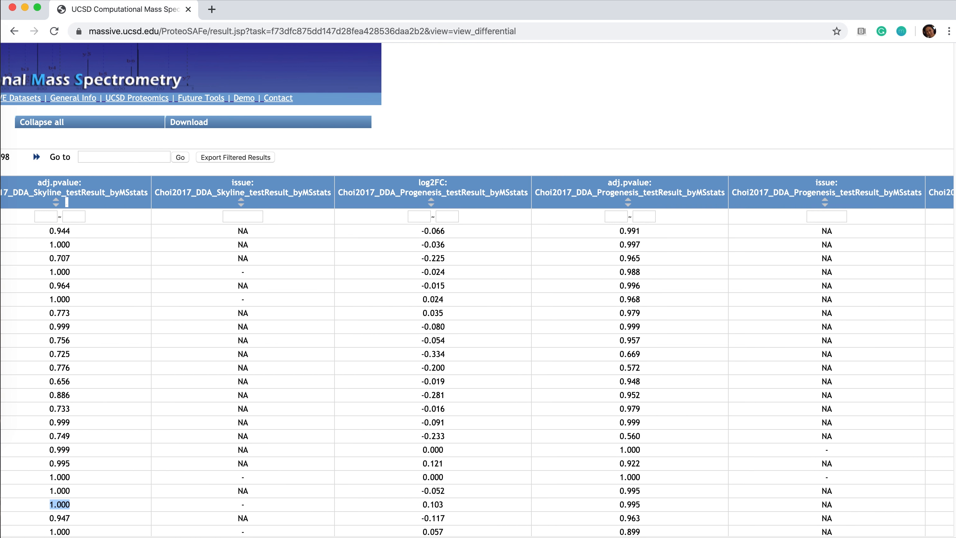
{"action": "scroll", "coordinate": [875, 523], "scroll_direction": "right", "scroll_amount": 14}
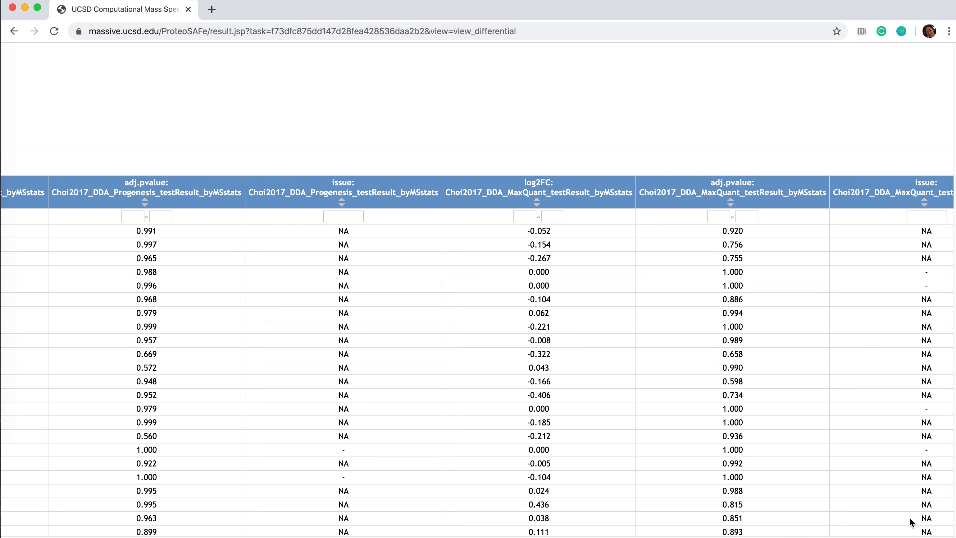
{"action": "scroll", "coordinate": [926, 523], "scroll_direction": "left", "scroll_amount": 20}
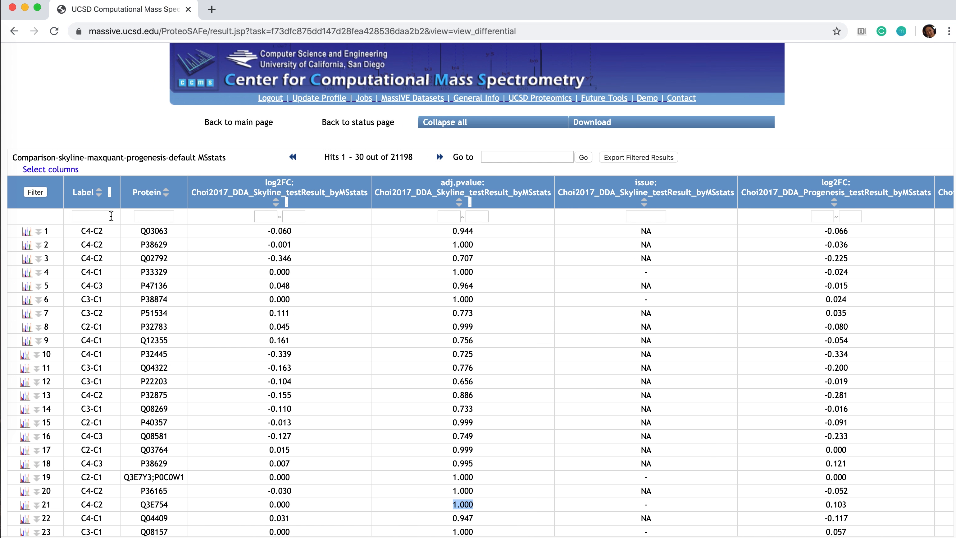
{"action": "left_click", "coordinate": [28, 234]}
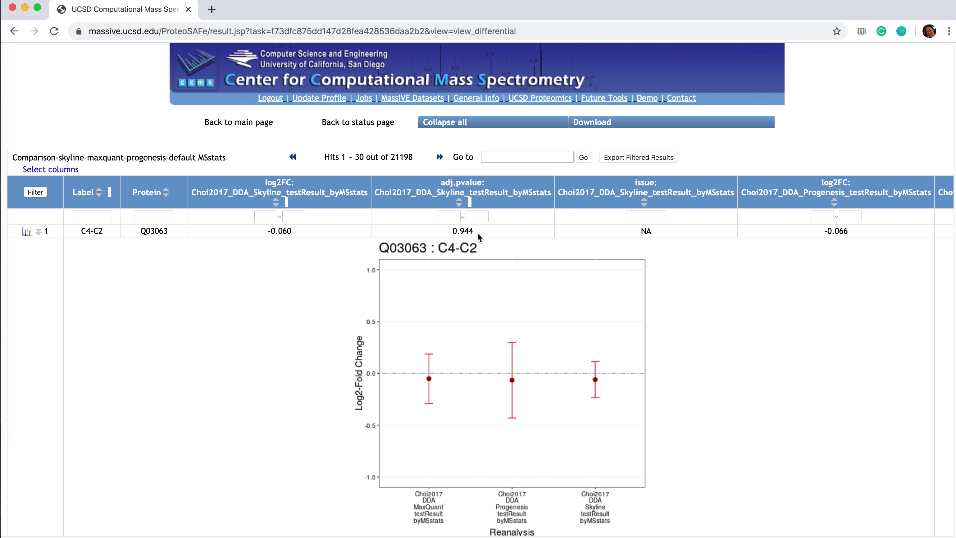
Step: Filter the results to Skyline rows with issue NA and an adjusted p-value of at most 0.05
{"action": "left_click", "coordinate": [662, 217]}
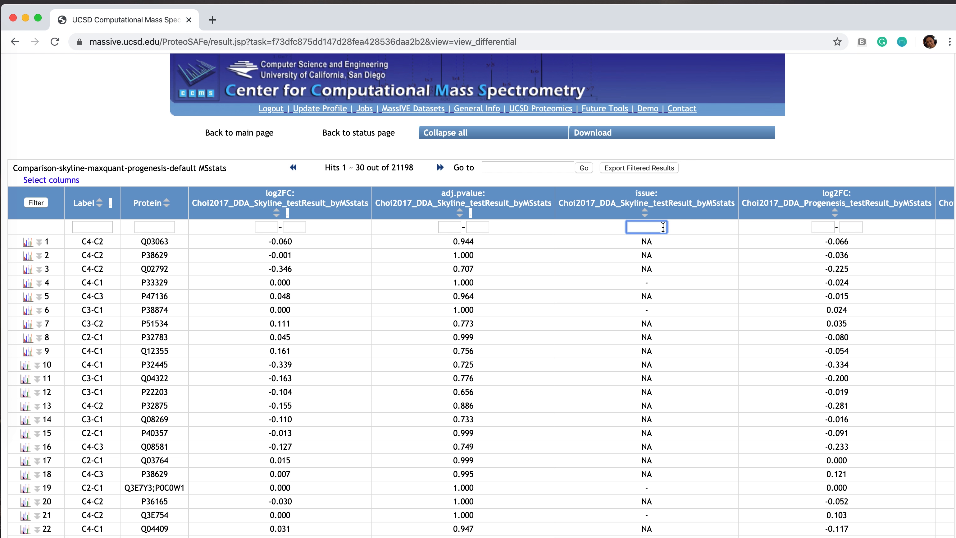
{"action": "type", "text": "NA"}
{"action": "left_click", "coordinate": [485, 228]}
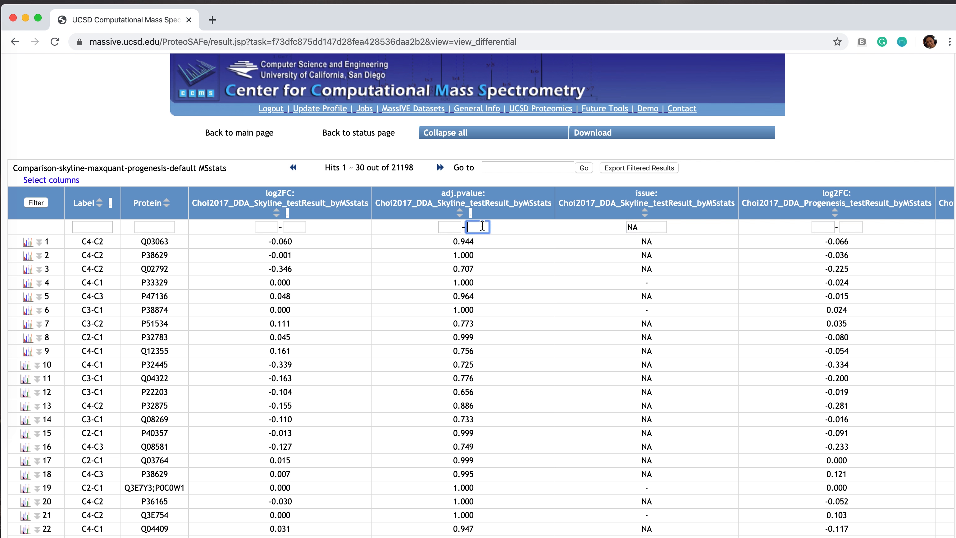
{"action": "type", "text": "0.05"}
{"action": "left_click", "coordinate": [36, 203]}
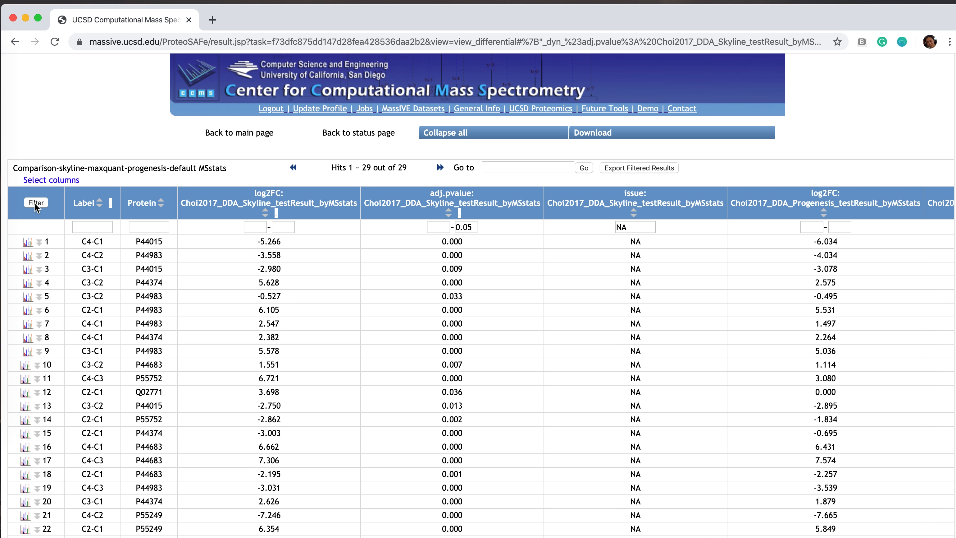
Step: Examine the fold-change plot and the detailed statistics per reanalysis for protein P44015 in comparison C4-C1
{"action": "left_click", "coordinate": [29, 244]}
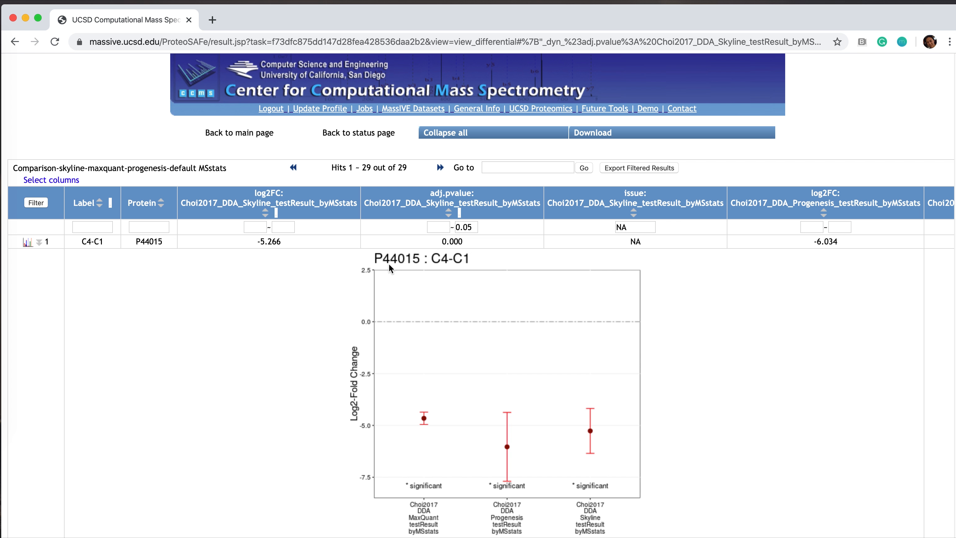
{"action": "scroll", "coordinate": [224, 335], "scroll_direction": "down", "scroll_amount": 3}
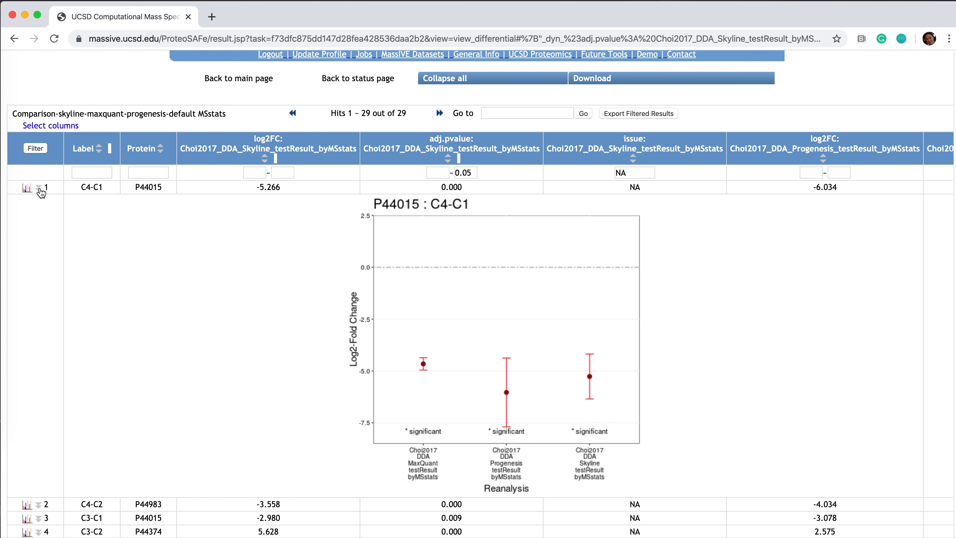
{"action": "left_click", "coordinate": [41, 191]}
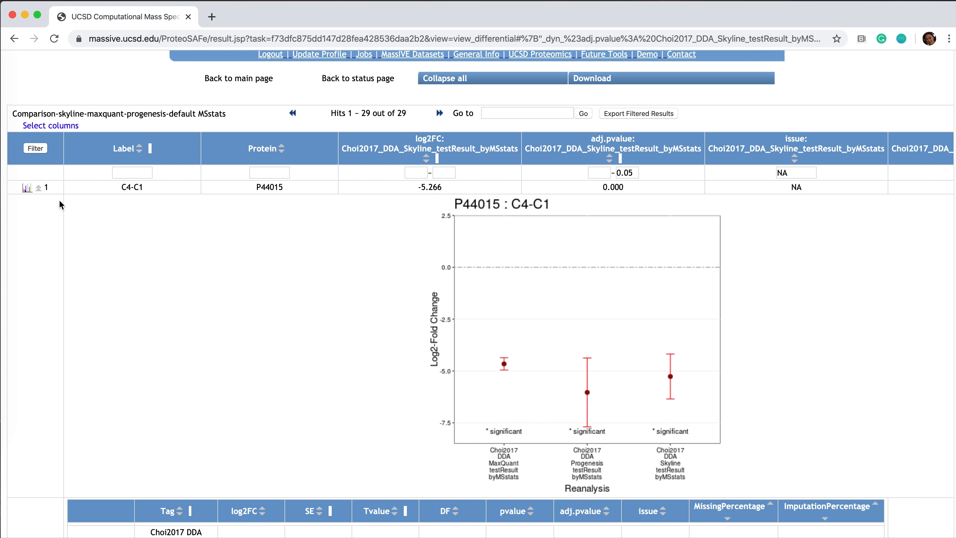
{"action": "scroll", "coordinate": [308, 376], "scroll_direction": "down", "scroll_amount": 12}
{"action": "scroll", "coordinate": [358, 359], "scroll_direction": "up", "scroll_amount": 1}
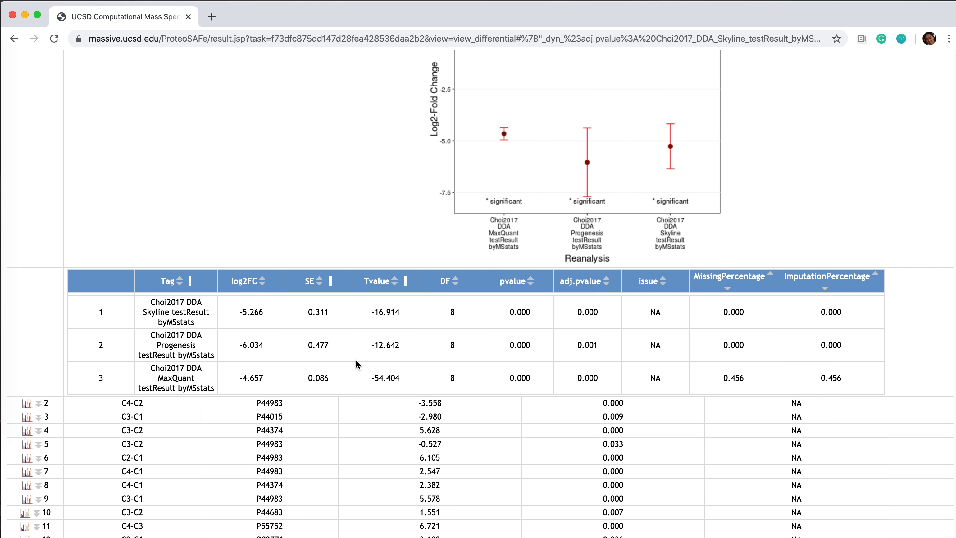
{"action": "scroll", "coordinate": [338, 287], "scroll_direction": "up", "scroll_amount": 14}
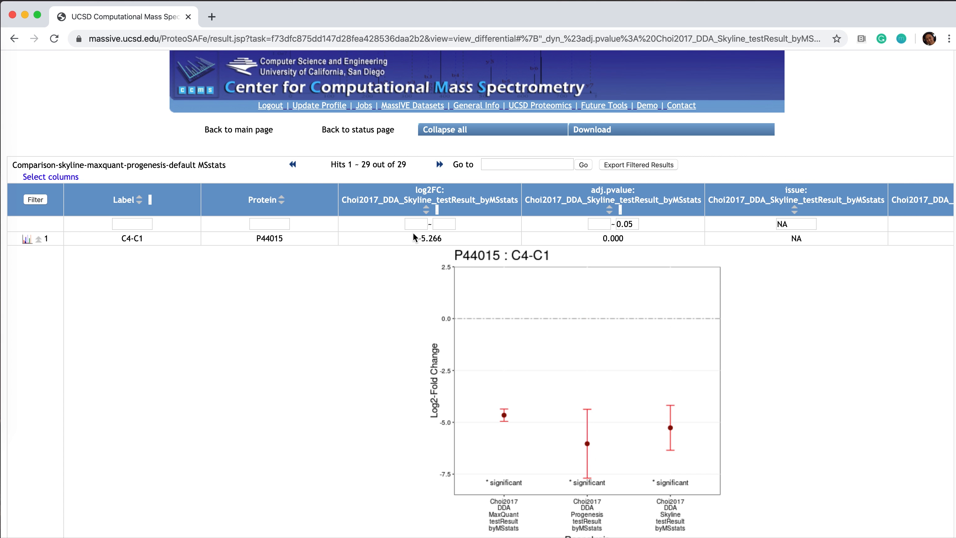
{"action": "scroll", "coordinate": [247, 377], "scroll_direction": "down", "scroll_amount": 20}
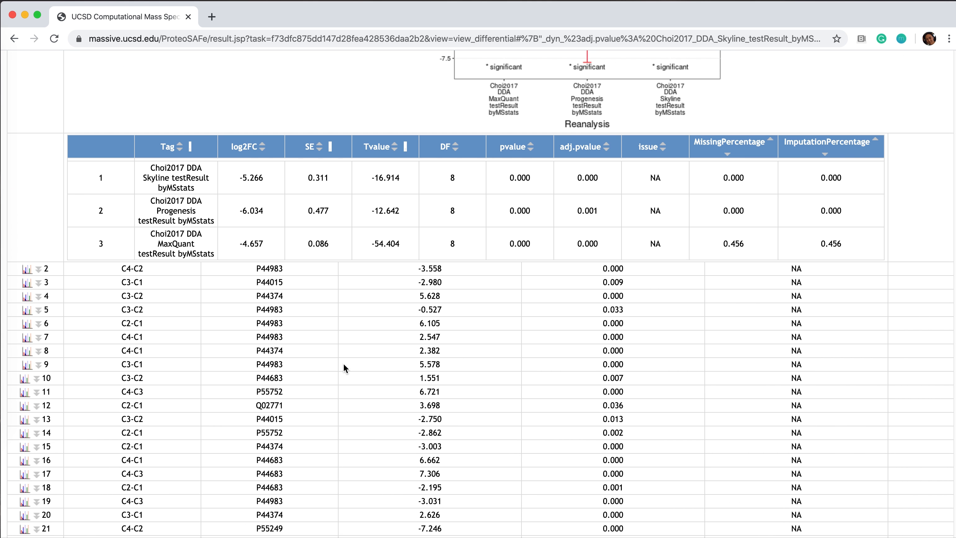
{"action": "scroll", "coordinate": [344, 364], "scroll_direction": "up", "scroll_amount": 2}
{"action": "scroll", "coordinate": [320, 320], "scroll_direction": "up", "scroll_amount": 5}
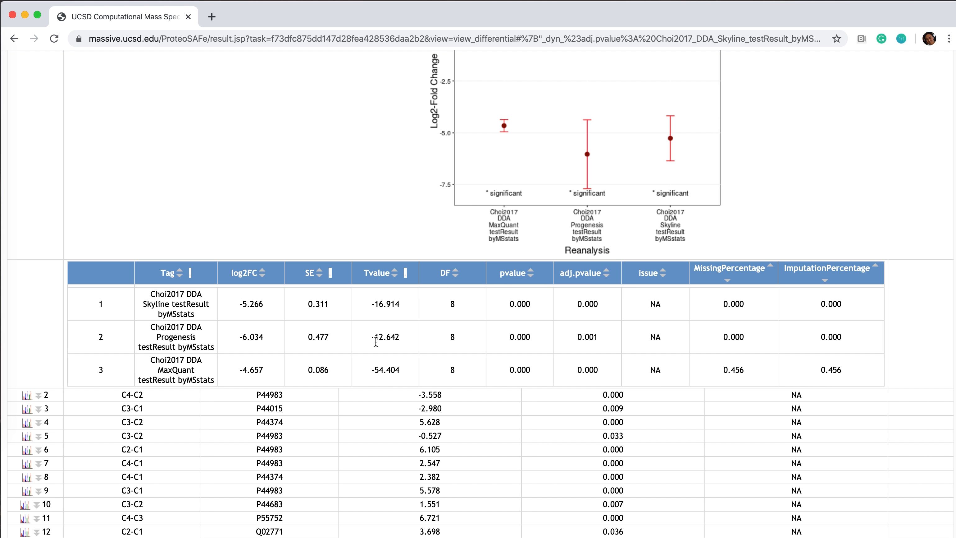
{"action": "scroll", "coordinate": [277, 252], "scroll_direction": "up", "scroll_amount": 10}
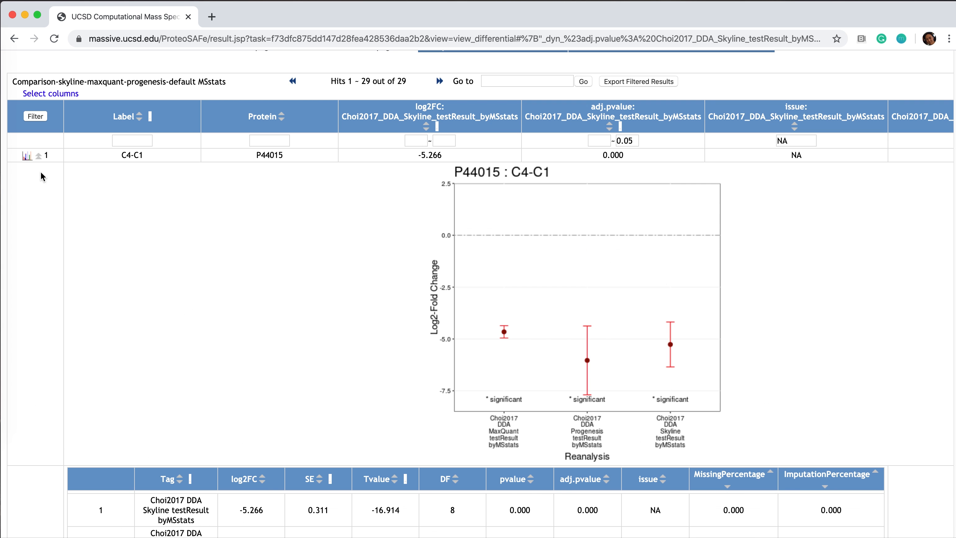
Step: Collapse the statistics and plot of P44015 in C4-C1, and return to the job status page
{"action": "left_click", "coordinate": [40, 156]}
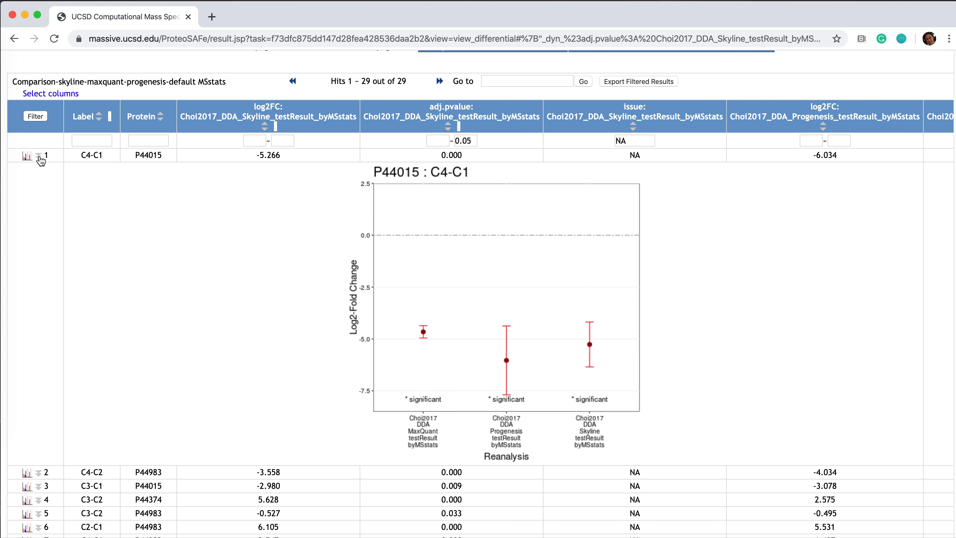
{"action": "left_click", "coordinate": [26, 156]}
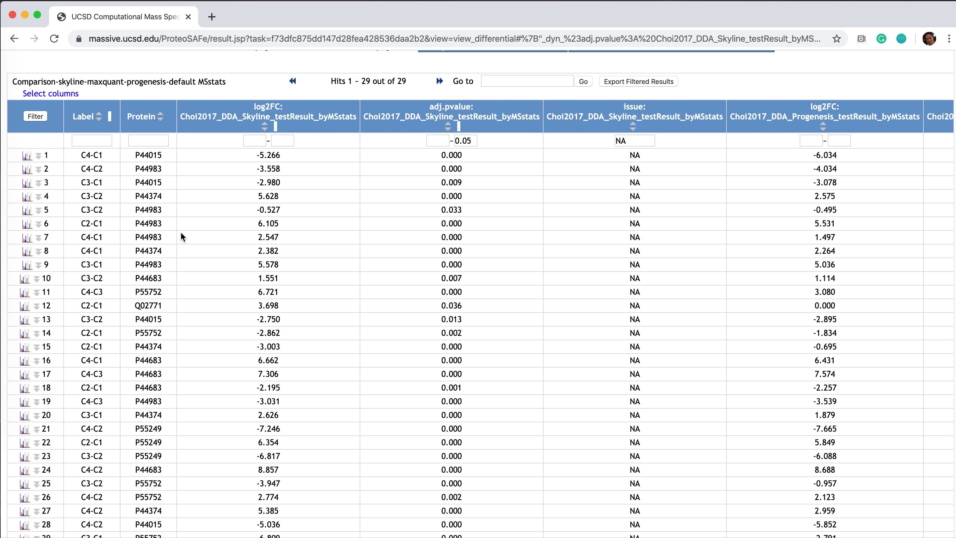
{"action": "scroll", "coordinate": [396, 356], "scroll_direction": "up", "scroll_amount": 3}
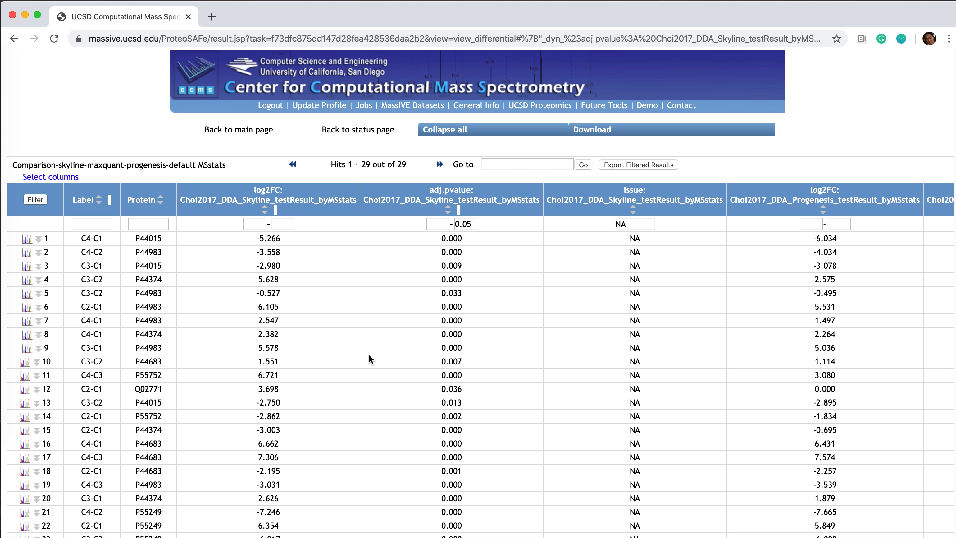
{"action": "left_click", "coordinate": [355, 132]}
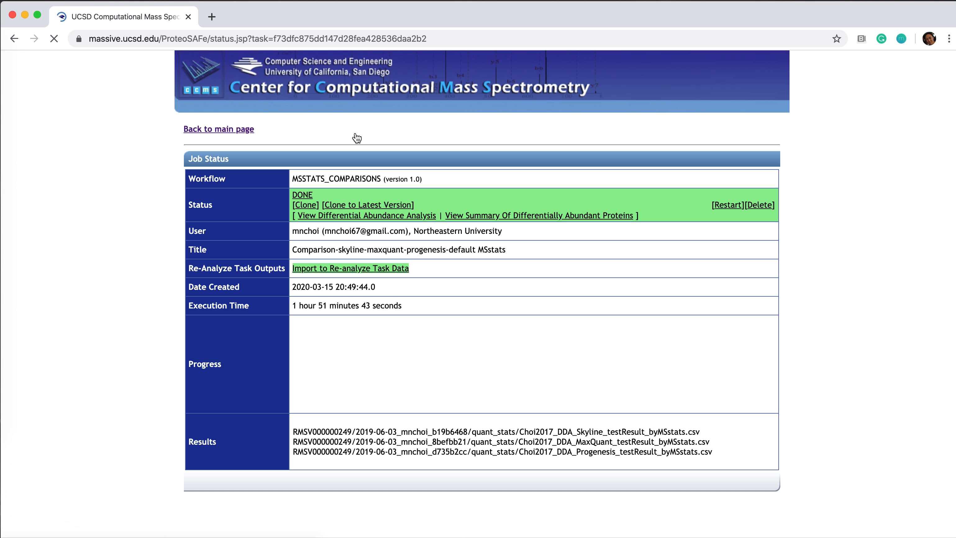